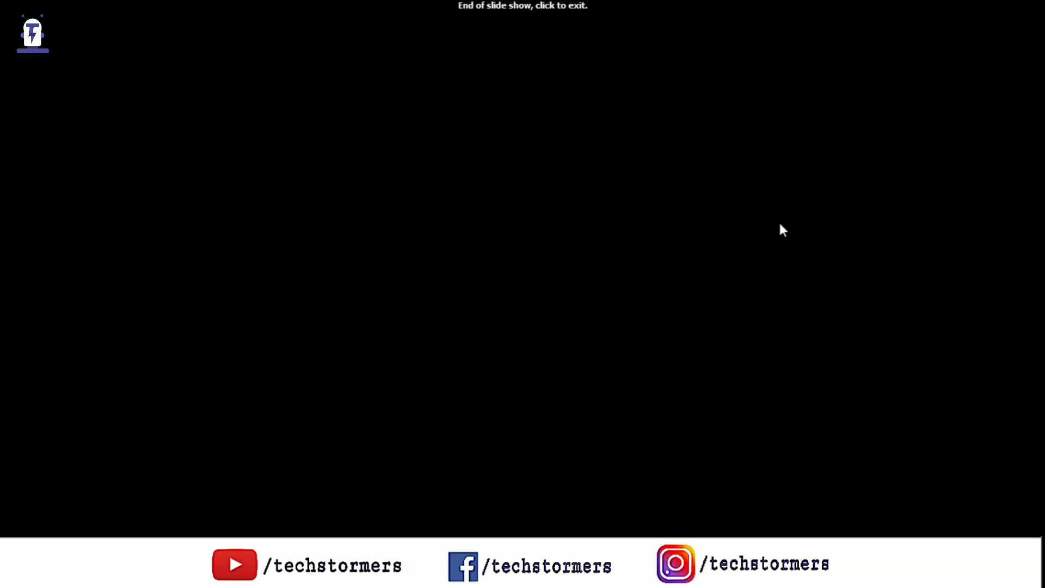
Leave the slide show and highlight the #include <Servo.h> line in servo_motor_raw.
click(779, 228)
key(alt+Tab)
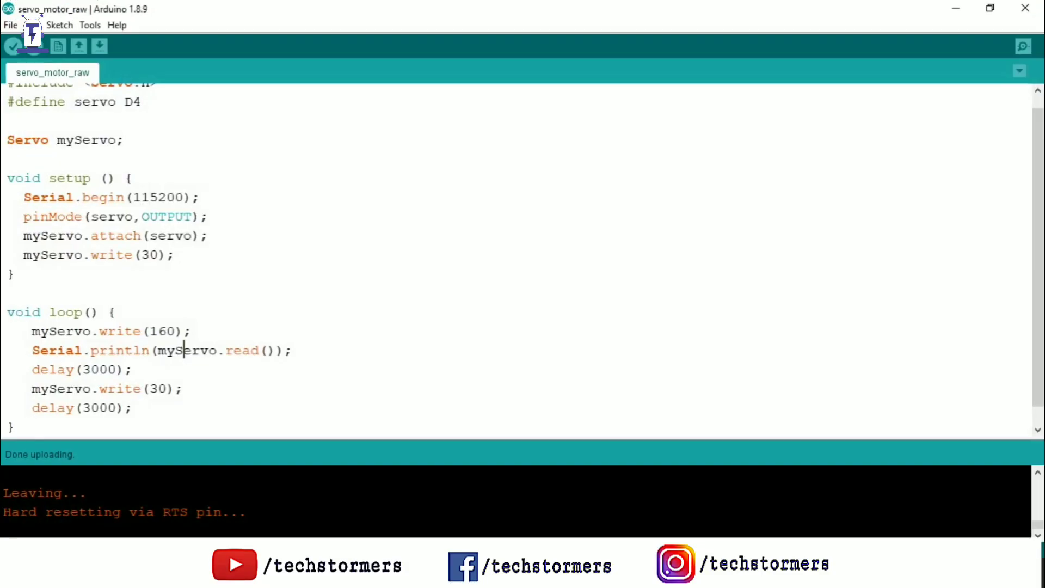
scroll(321, 255, up, 1)
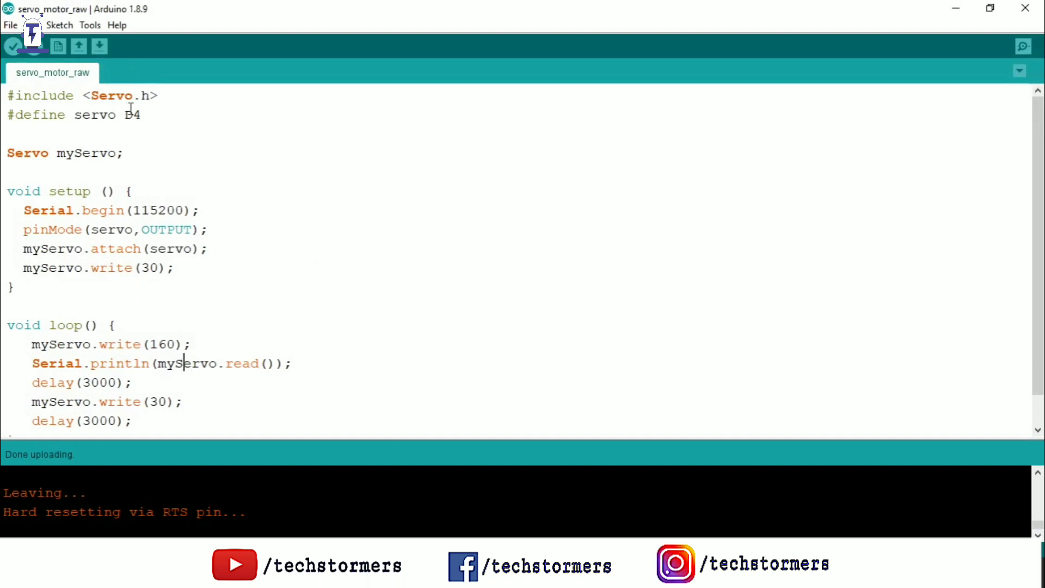
drag(160, 95, 15, 98)
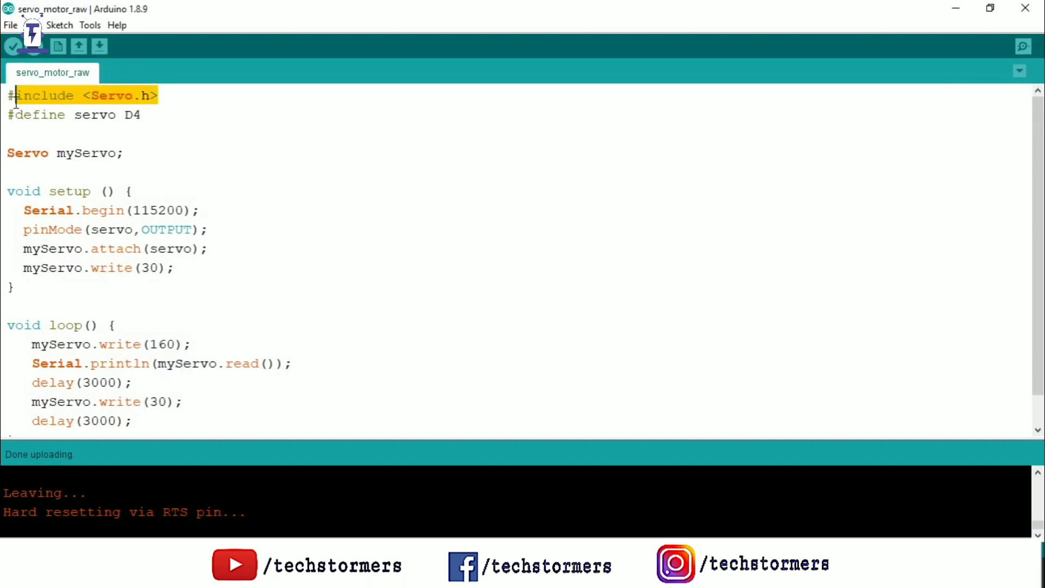
click(93, 130)
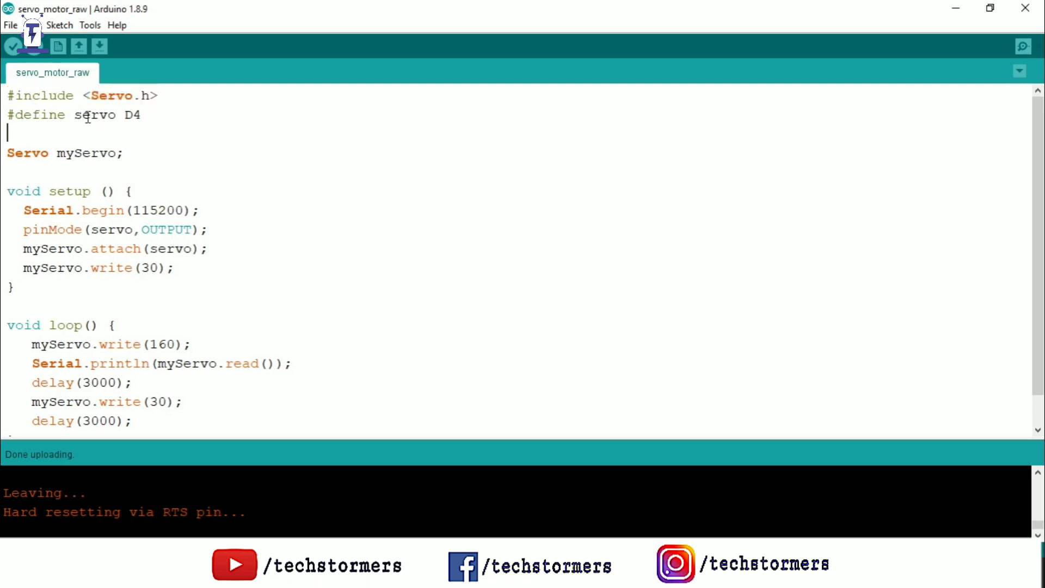
Highlight the servo D4 pin definition and the Servo myServo object declaration.
drag(142, 114, 76, 116)
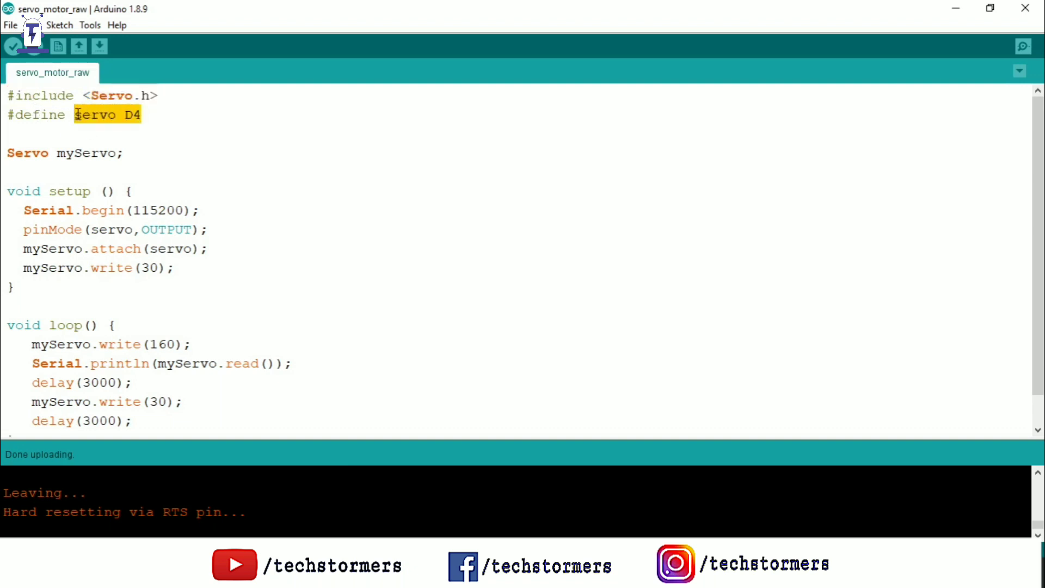
click(119, 115)
drag(143, 116, 124, 115)
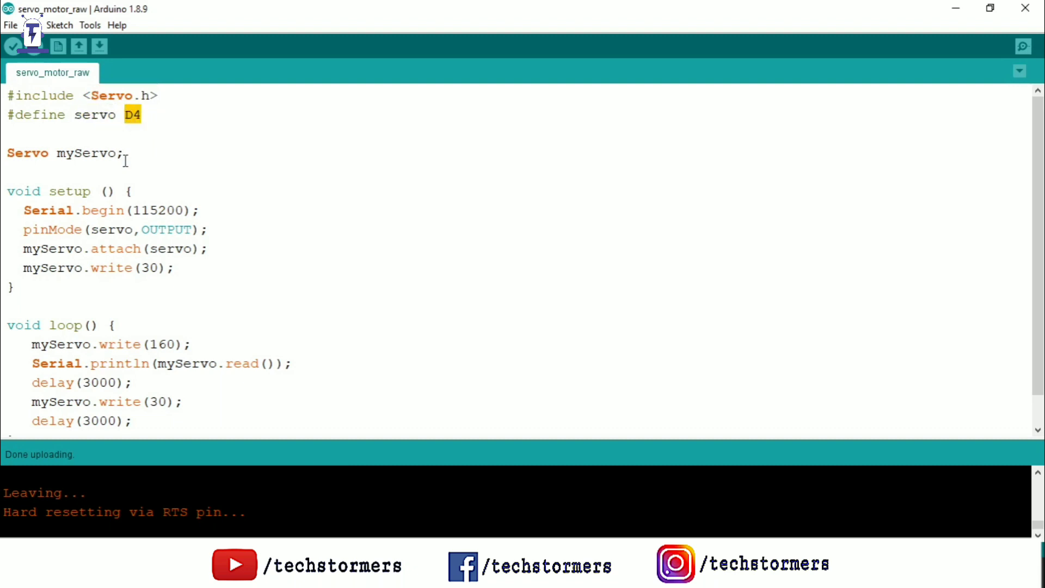
drag(56, 152, 121, 154)
drag(50, 152, 7, 153)
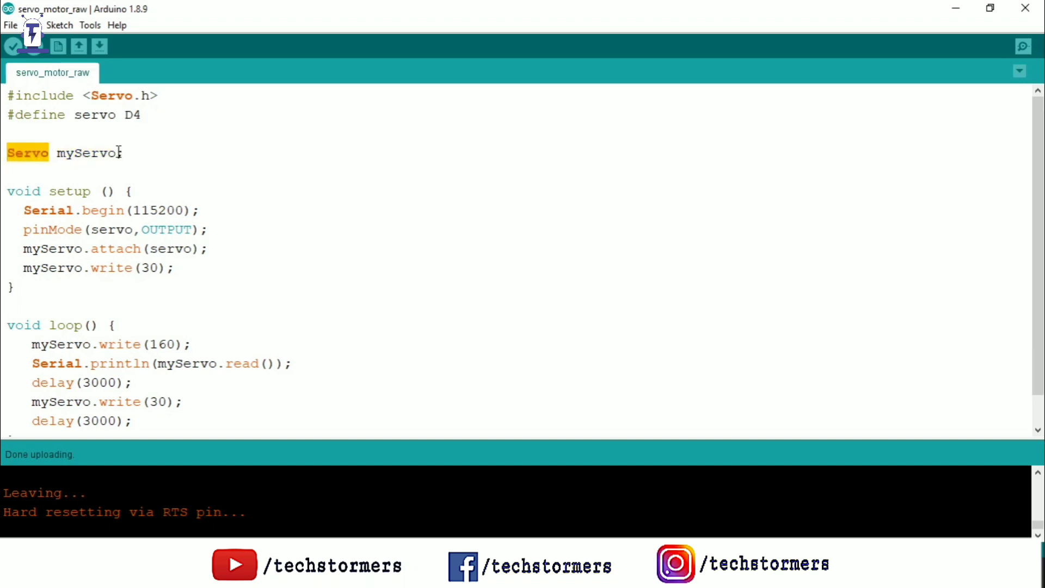
drag(117, 153, 57, 152)
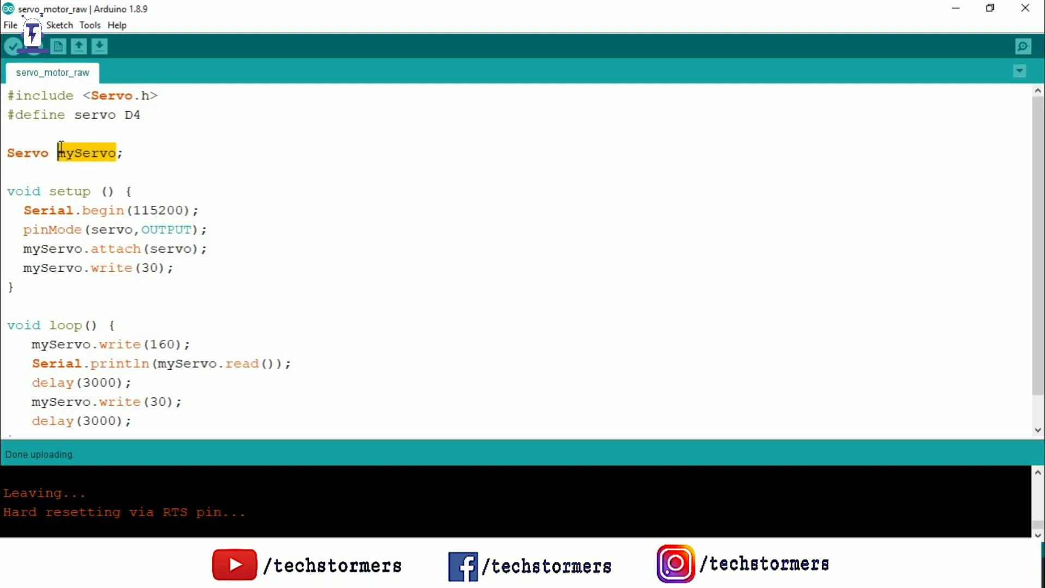
click(142, 209)
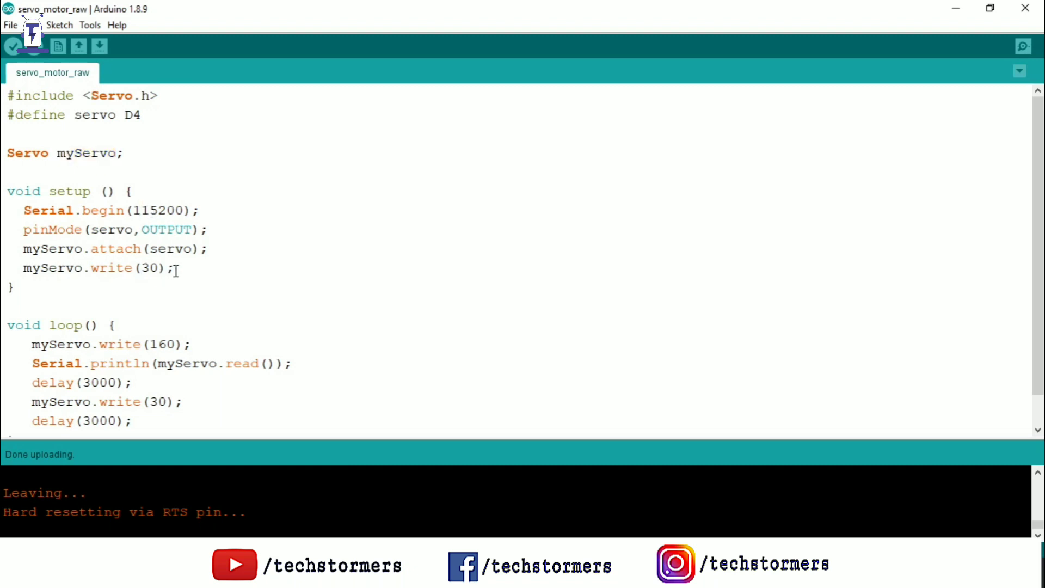
mouse_move(174, 267)
mouse_down()
mouse_move(59, 248)
mouse_move(24, 211)
mouse_up()
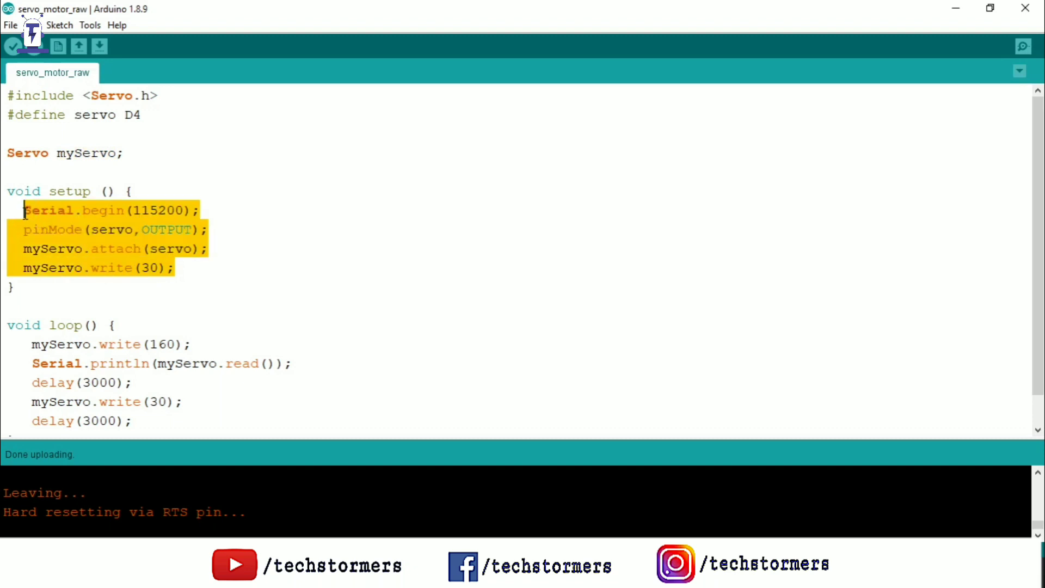
click(90, 211)
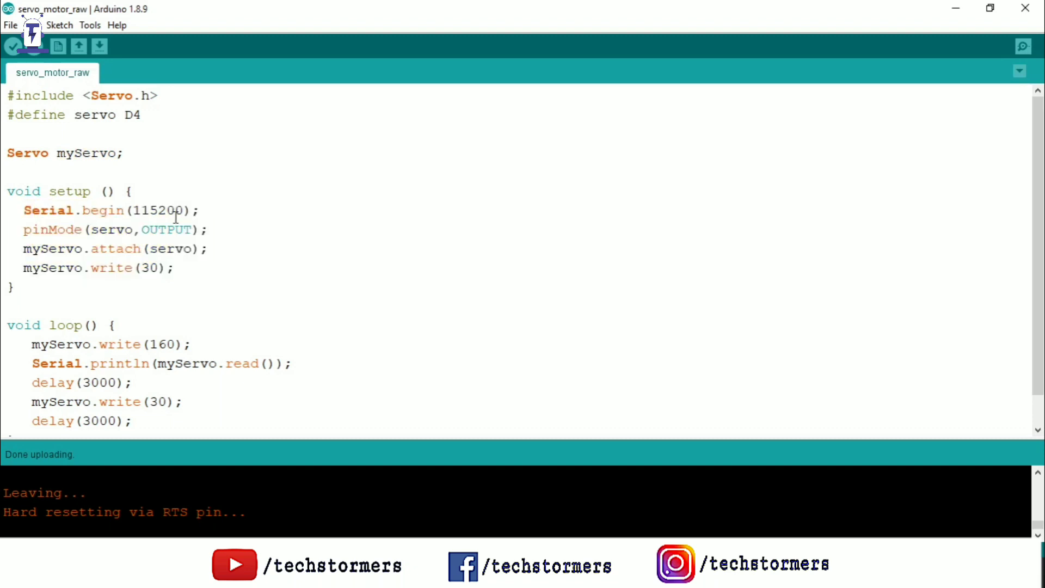
drag(188, 211, 133, 211)
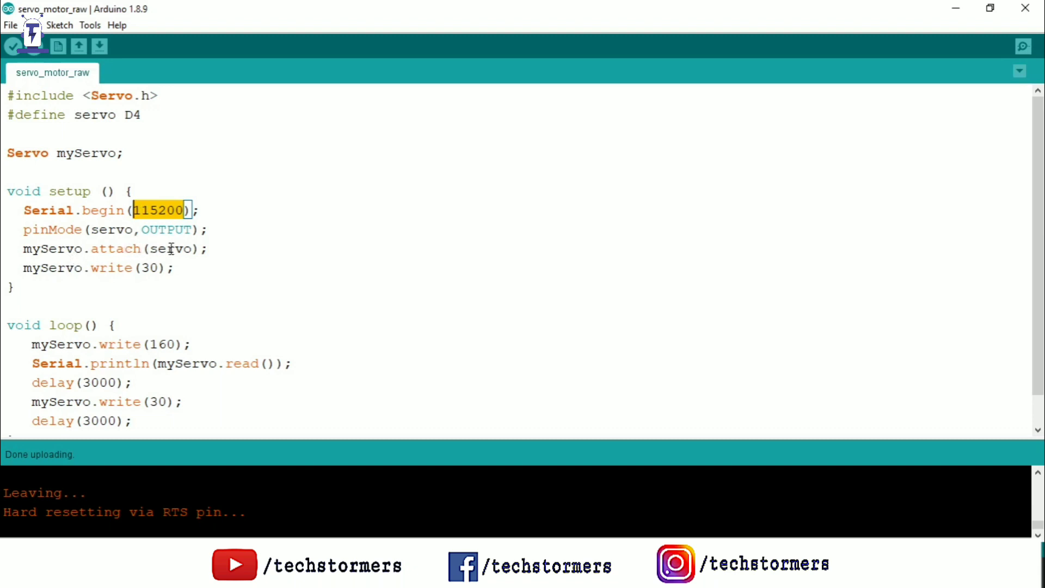
drag(192, 248, 150, 249)
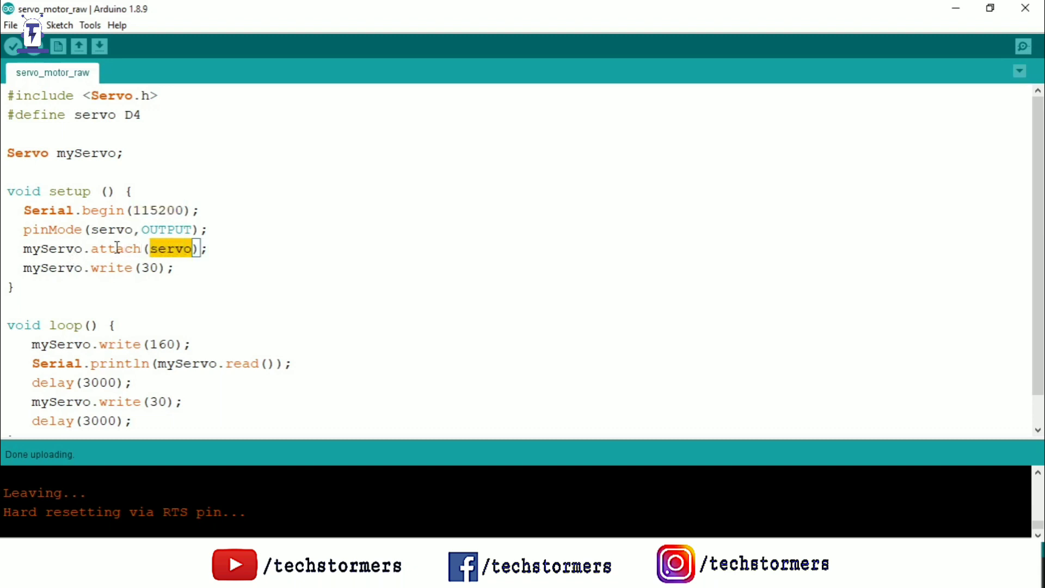
drag(83, 249, 24, 248)
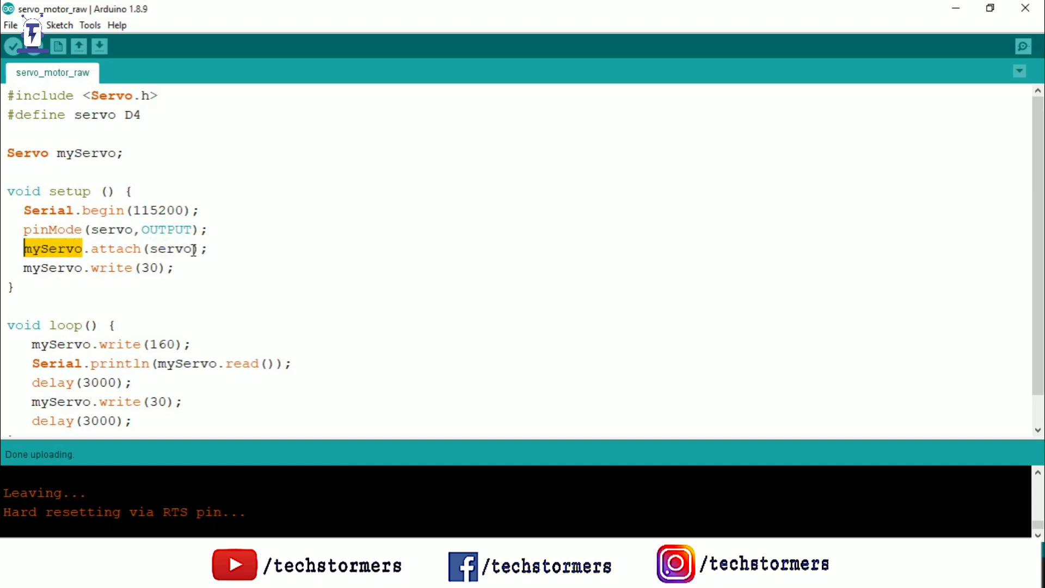
drag(193, 248, 150, 248)
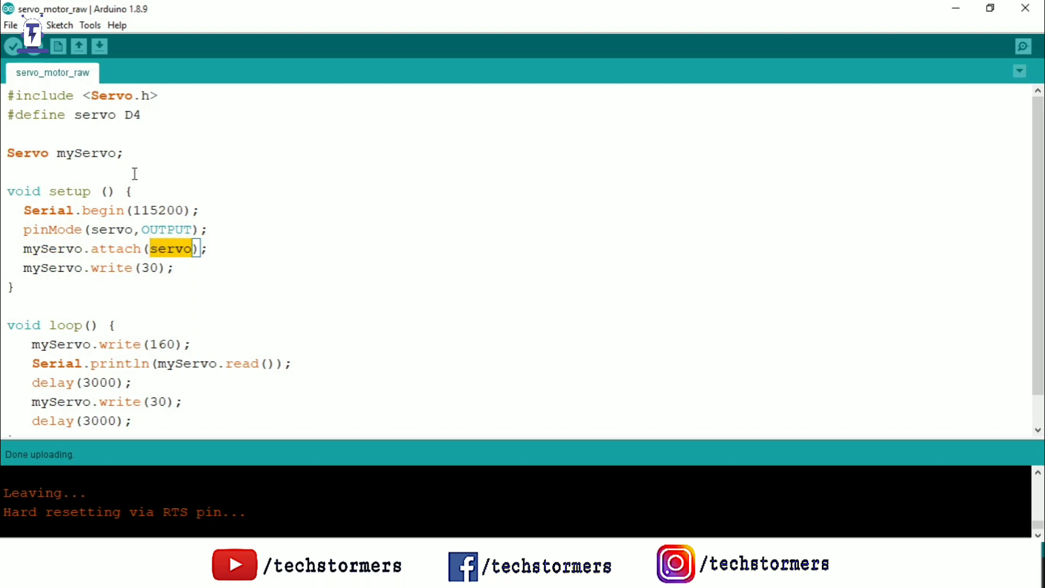
drag(142, 114, 125, 114)
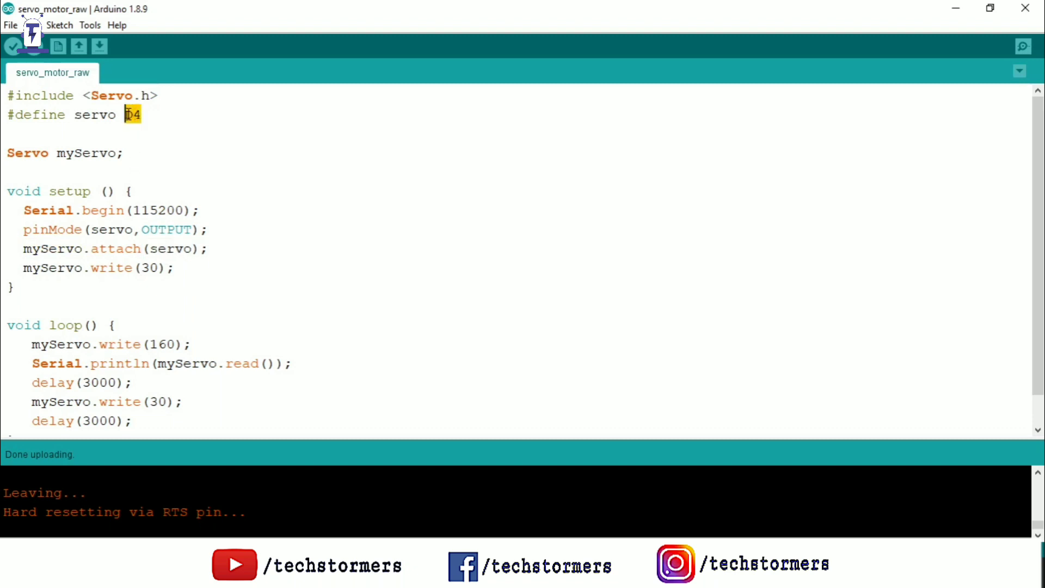
click(138, 129)
drag(24, 268, 168, 267)
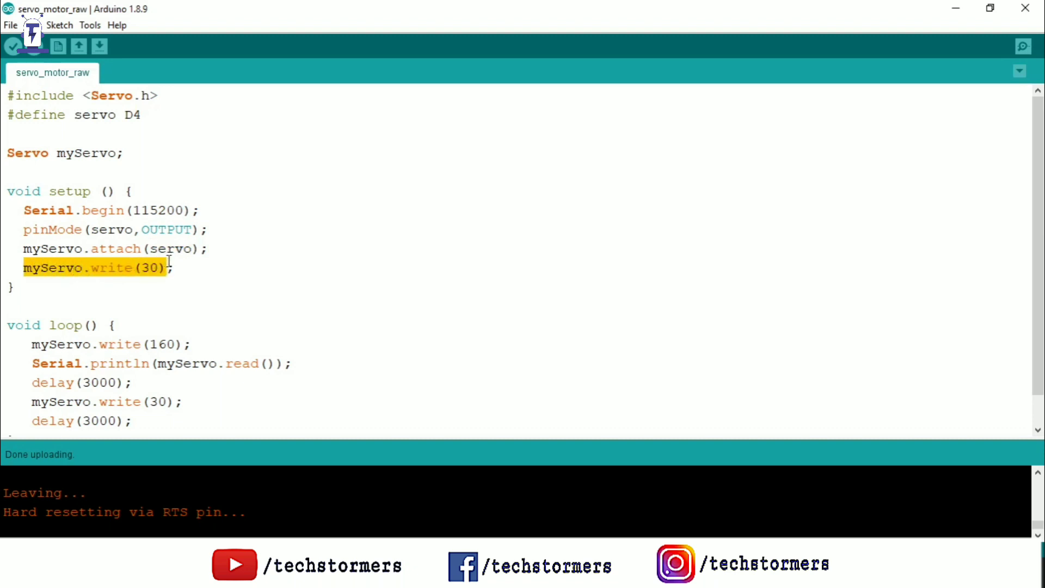
click(169, 268)
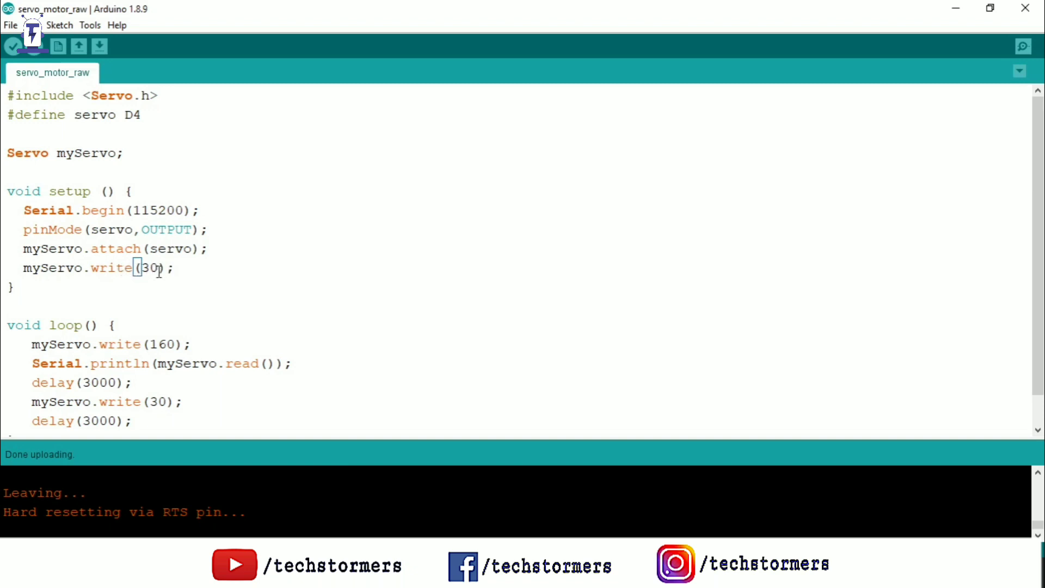
drag(163, 268, 143, 268)
click(205, 269)
Highlight the word write and select the statements inside loop().
drag(91, 268, 133, 269)
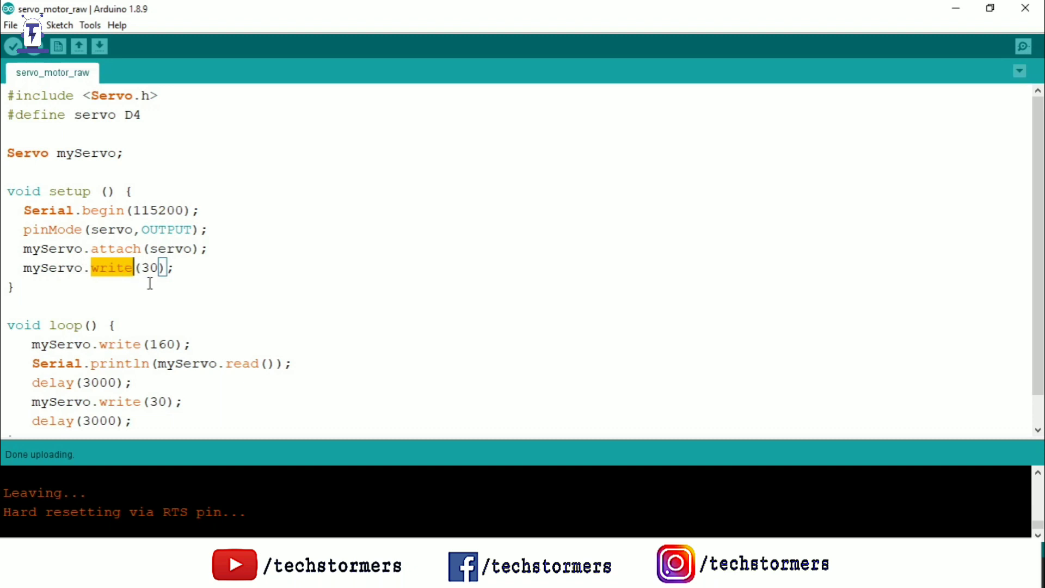
click(149, 283)
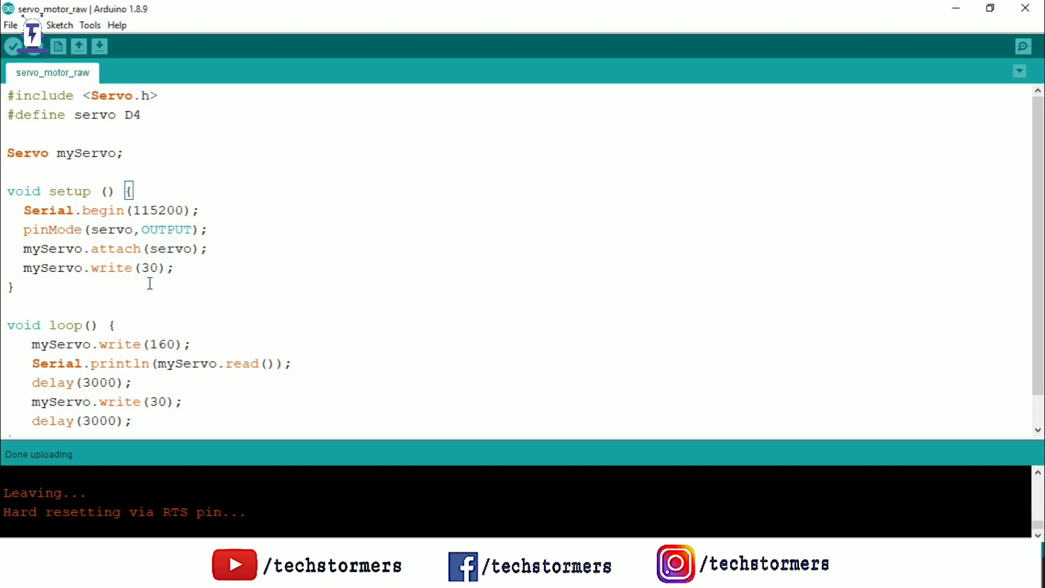
scroll(149, 283, down, 1)
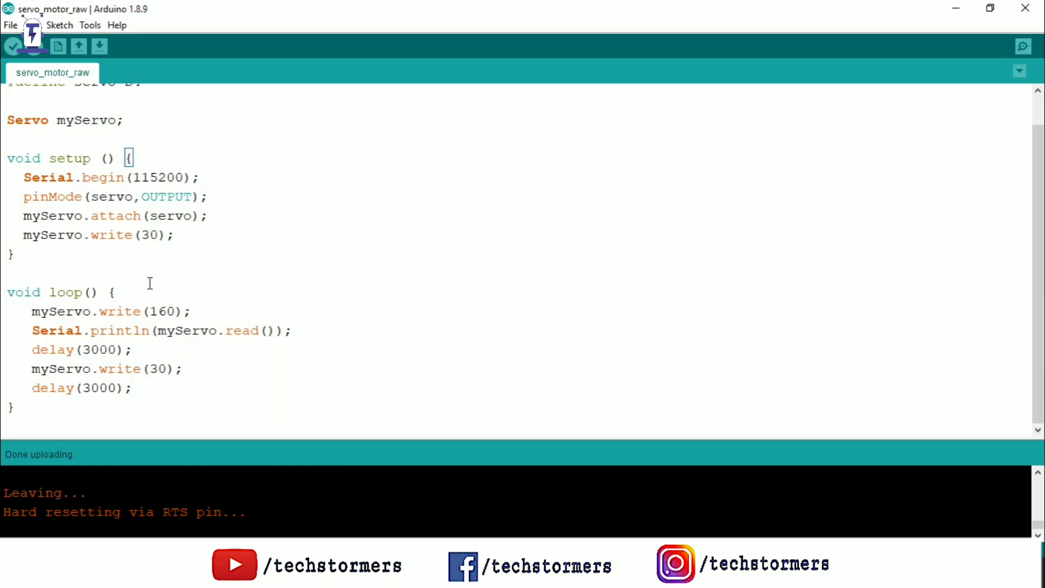
mouse_move(31, 311)
mouse_down()
mouse_move(39, 330)
mouse_move(143, 390)
mouse_up()
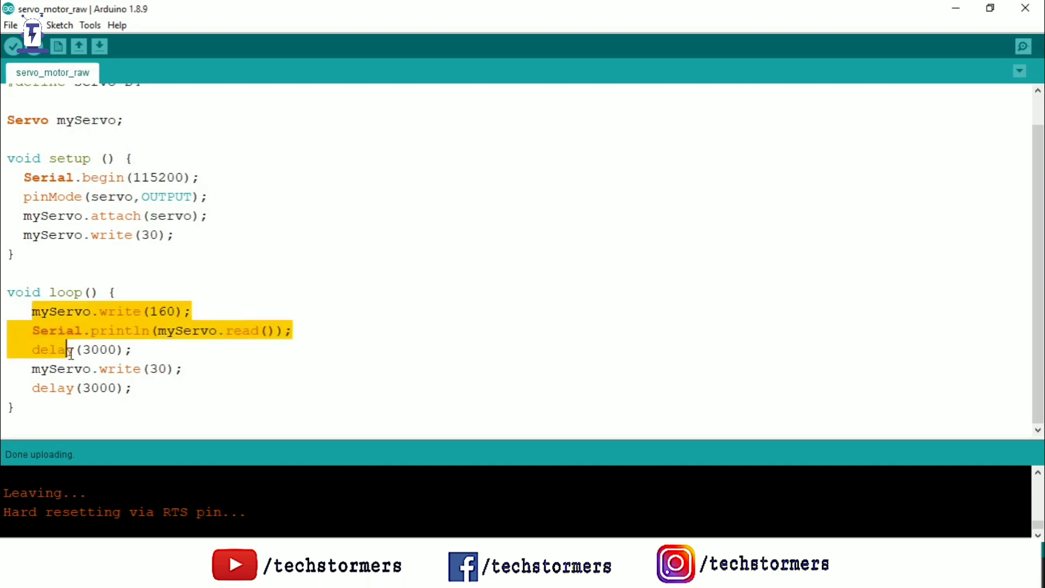
click(142, 389)
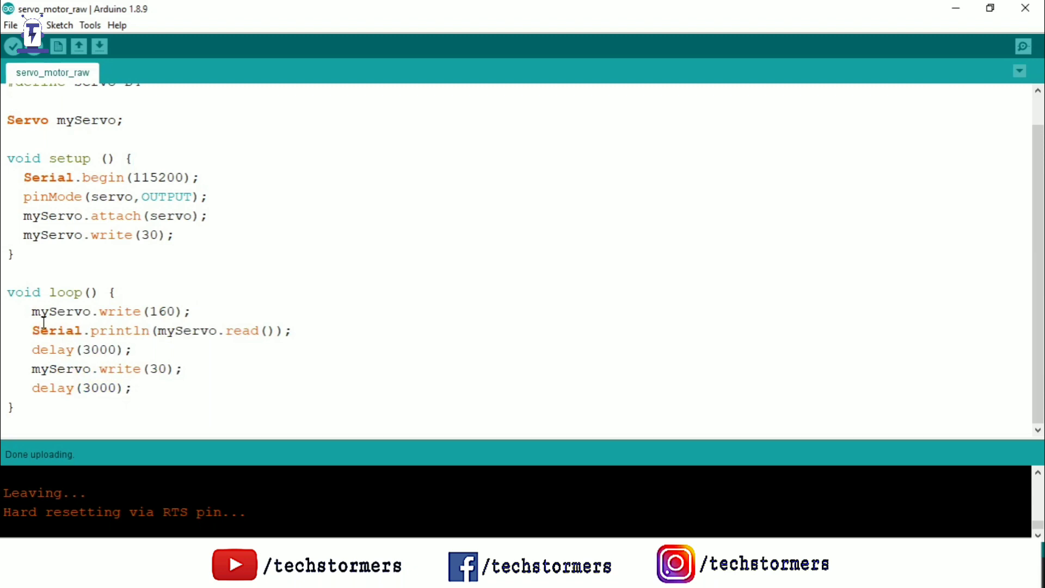
drag(33, 311, 138, 388)
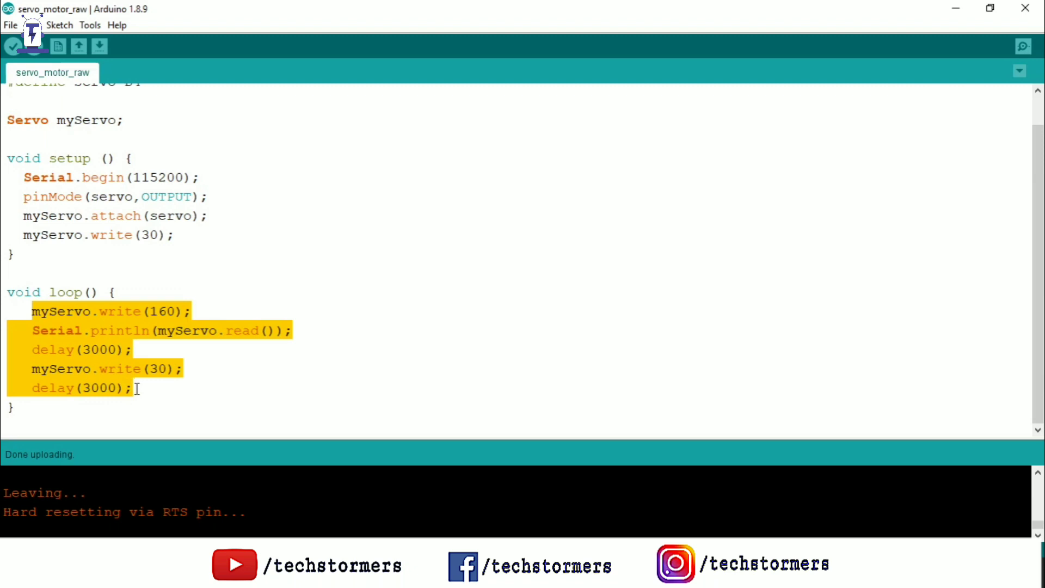
click(138, 388)
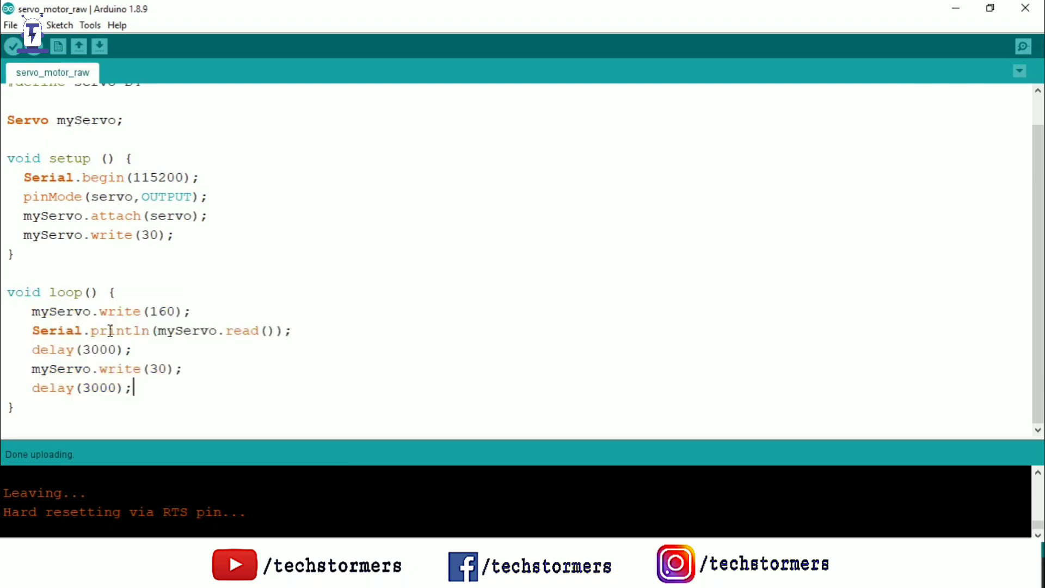
Walk through write(160), the Serial.println read() call and the 3000 delay.
double_click(120, 311)
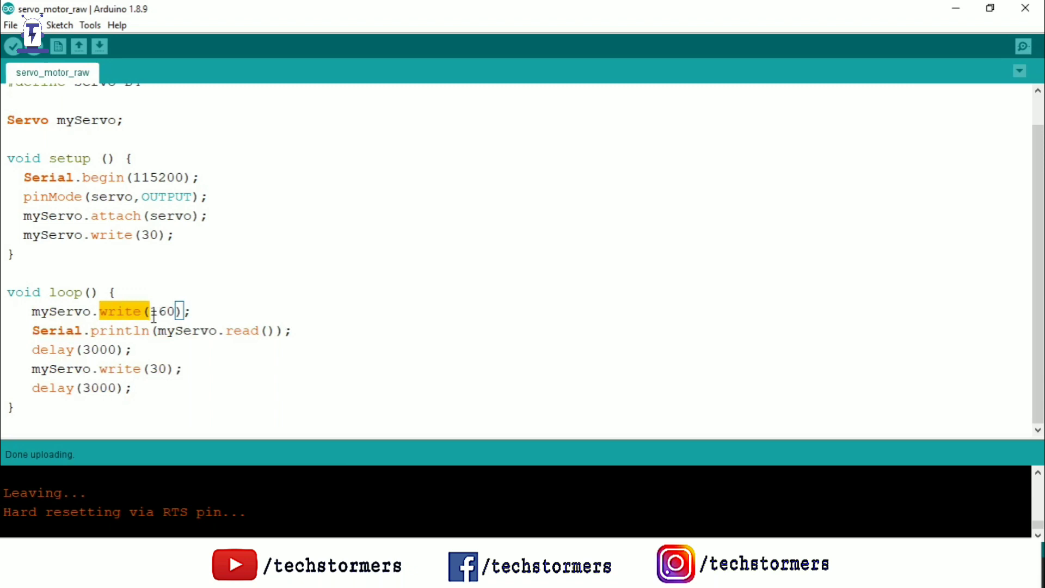
drag(178, 311, 151, 310)
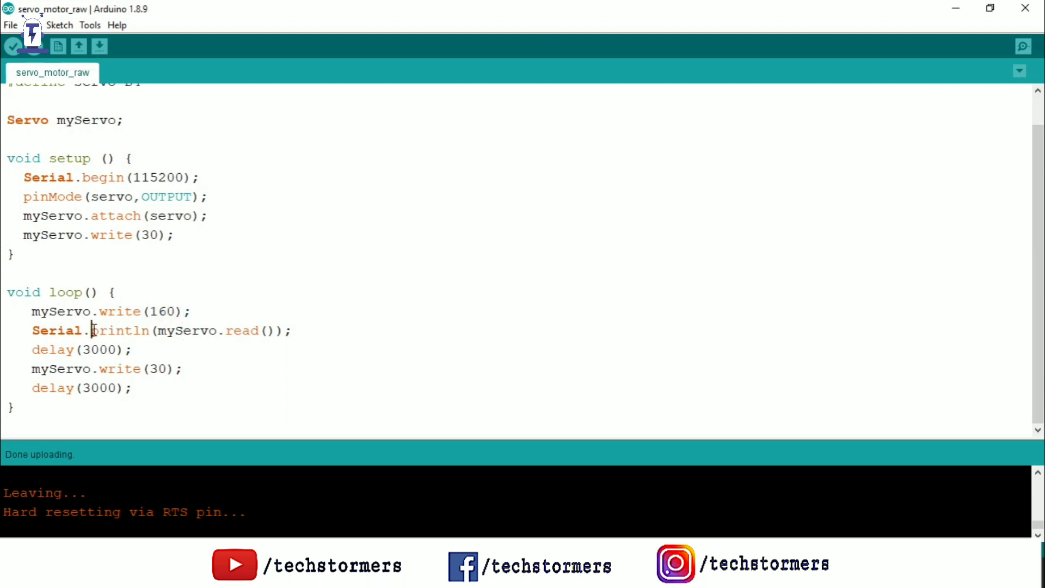
drag(91, 330, 273, 330)
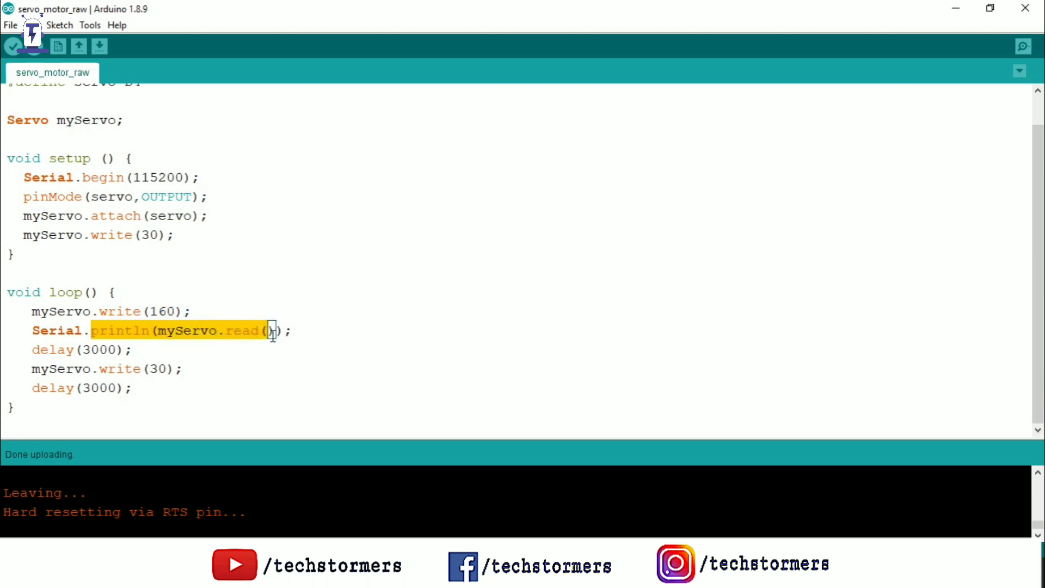
click(233, 339)
drag(226, 330, 276, 330)
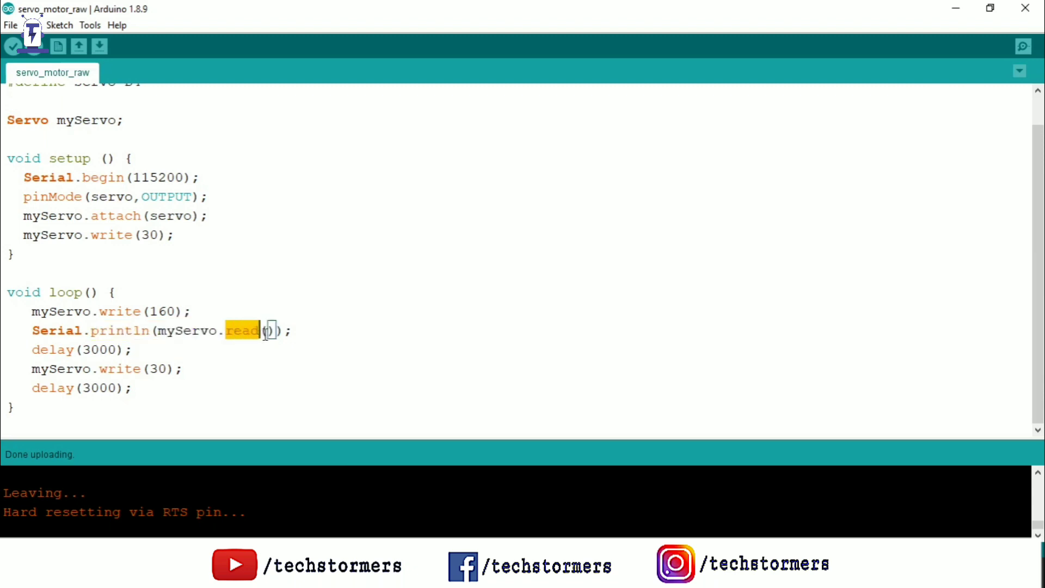
click(100, 368)
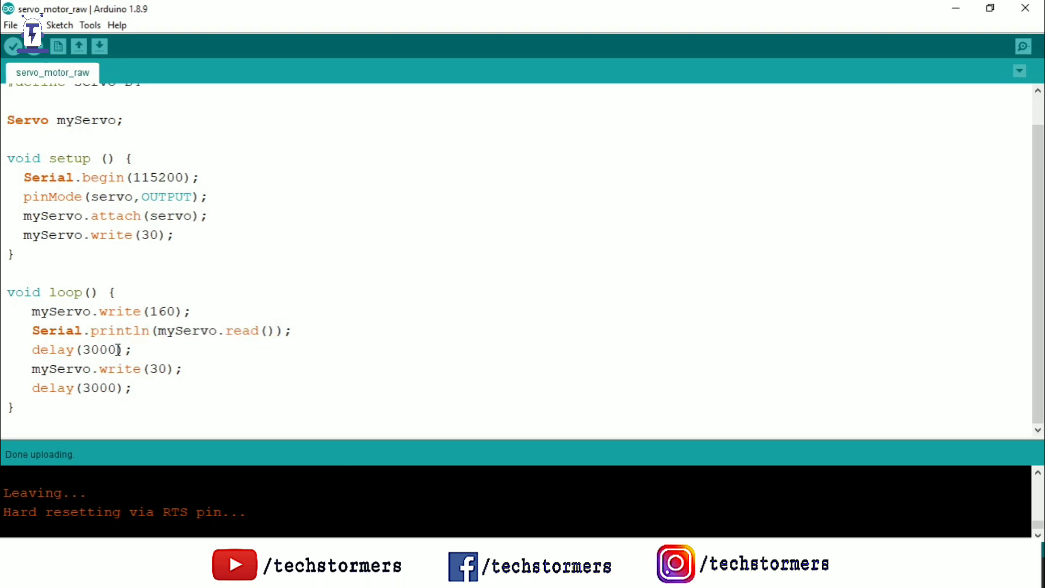
drag(118, 350, 82, 349)
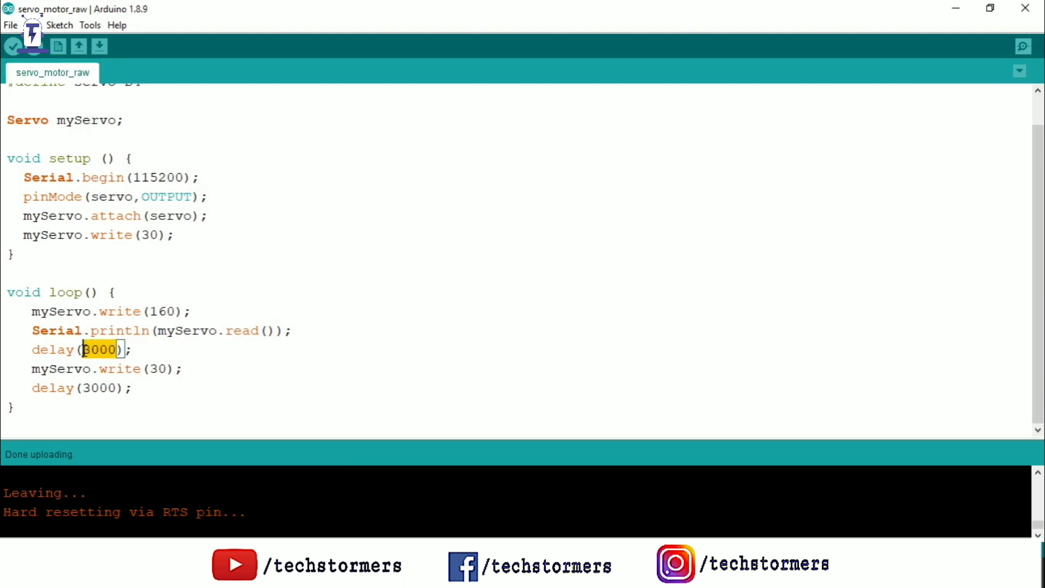
click(134, 388)
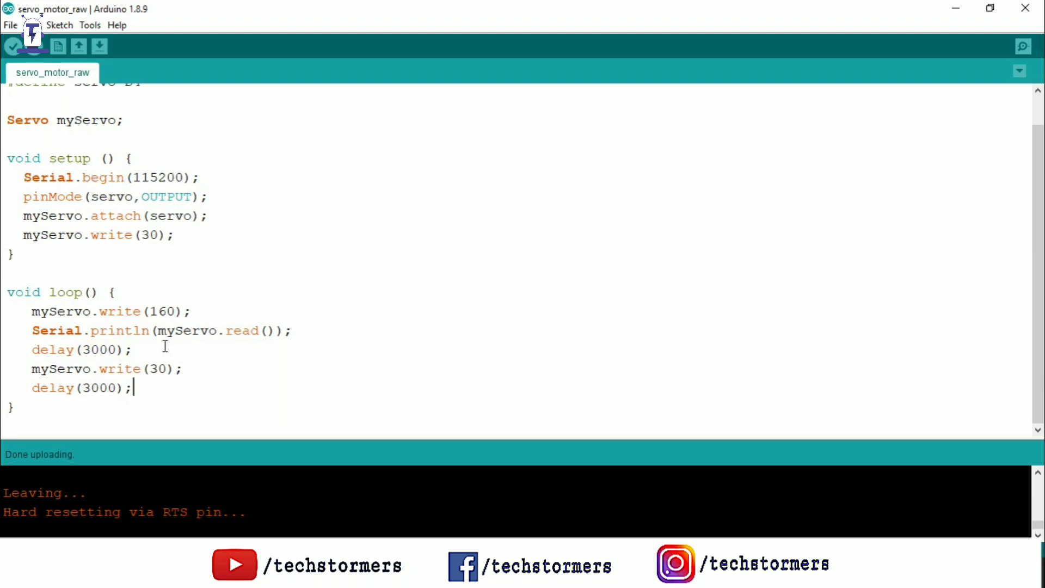
Compare the 160 and 30 angle values, then upload the sketch to the board.
drag(165, 369, 143, 368)
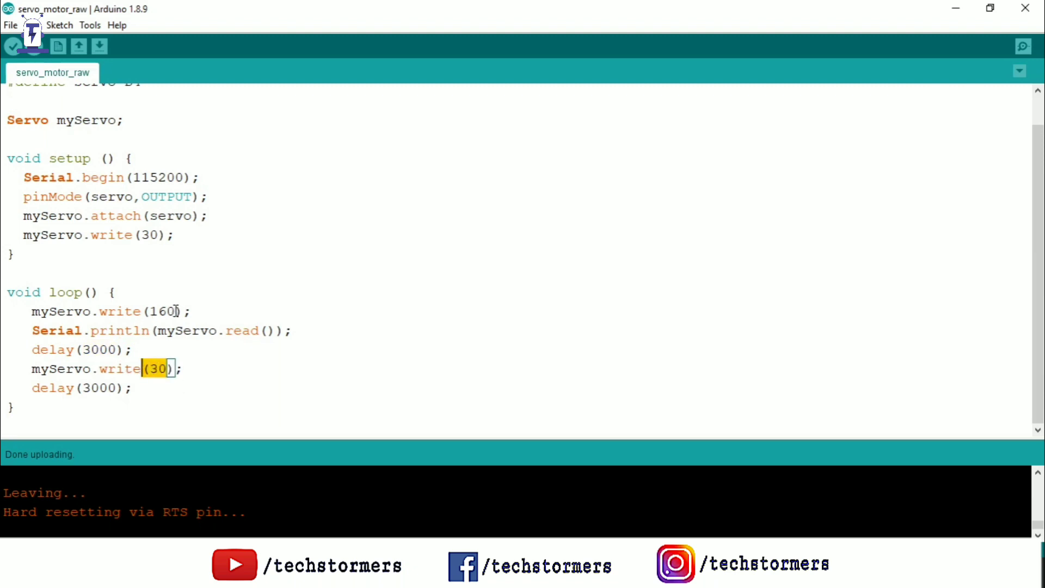
drag(178, 310, 150, 311)
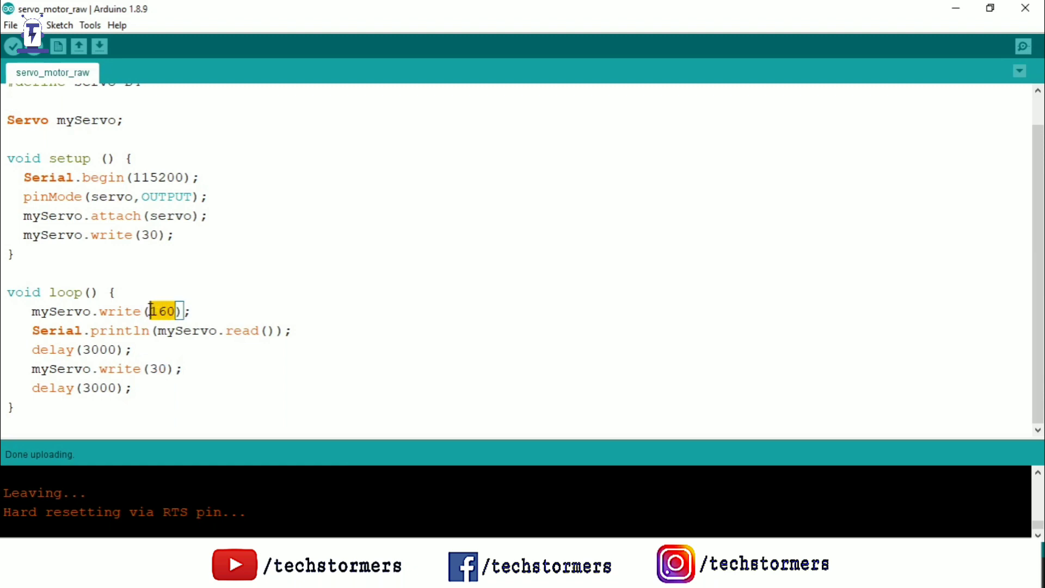
click(145, 310)
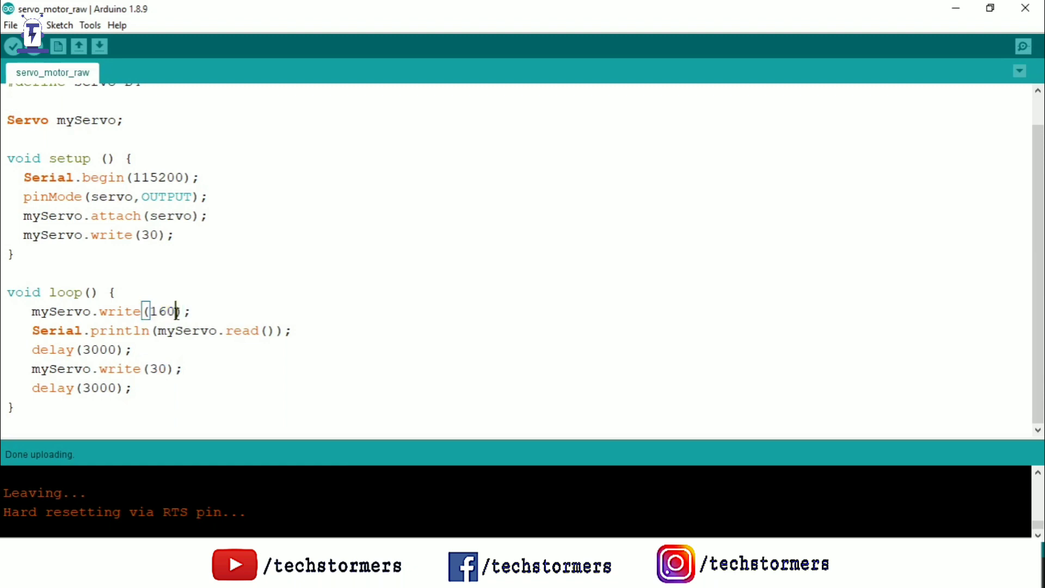
drag(169, 368, 82, 387)
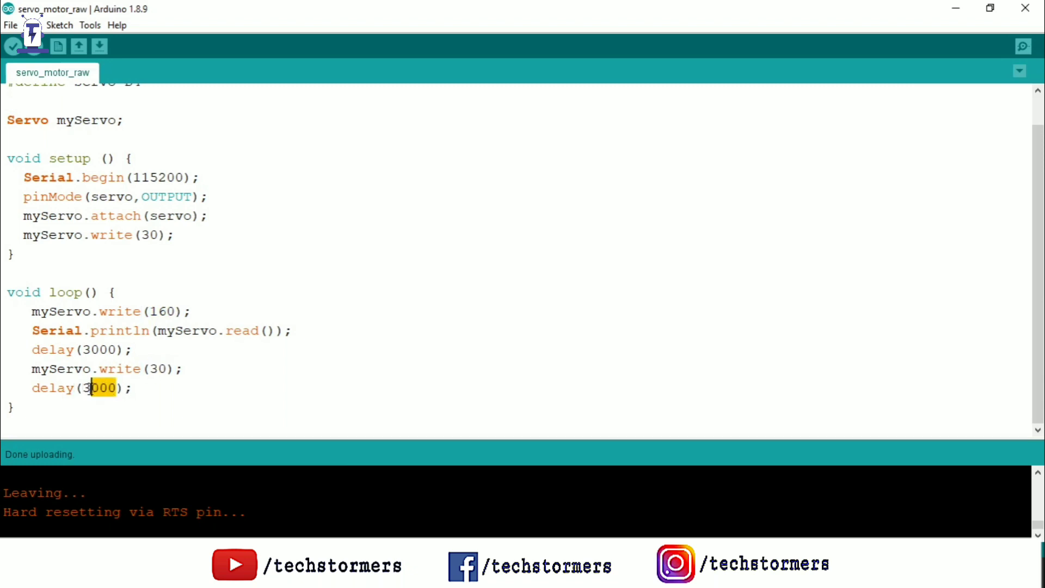
click(140, 386)
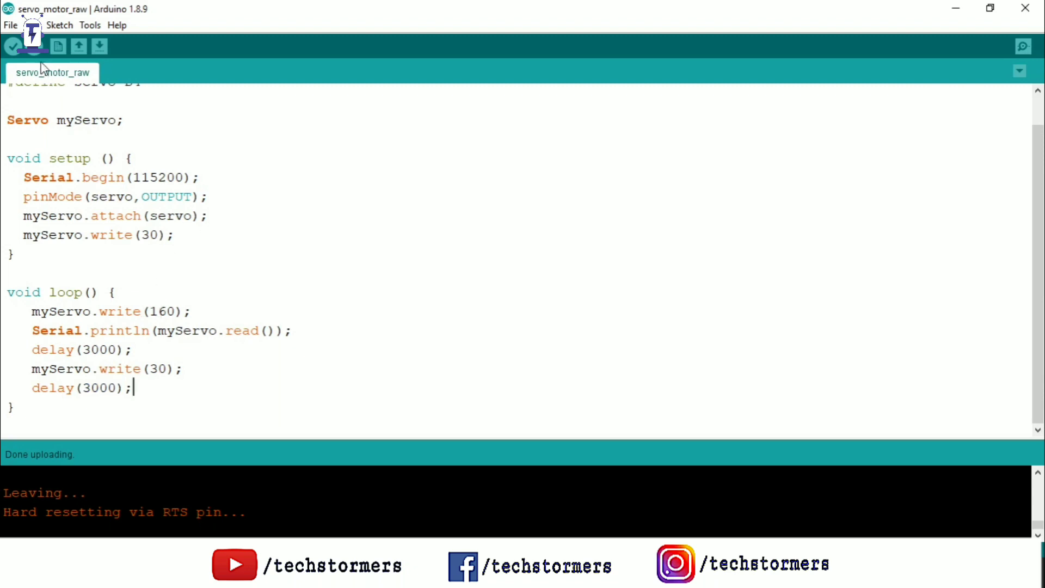
click(36, 50)
Open the COM7 serial monitor and drag its window into position.
click(1021, 46)
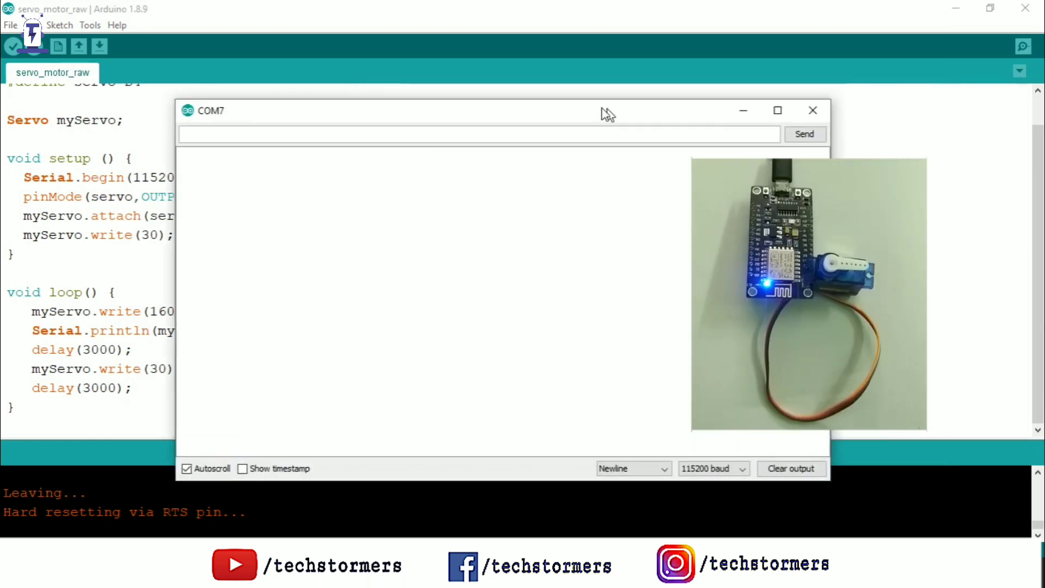
mouse_move(790, 94)
mouse_down()
mouse_move(426, 89)
mouse_move(479, 75)
mouse_up()
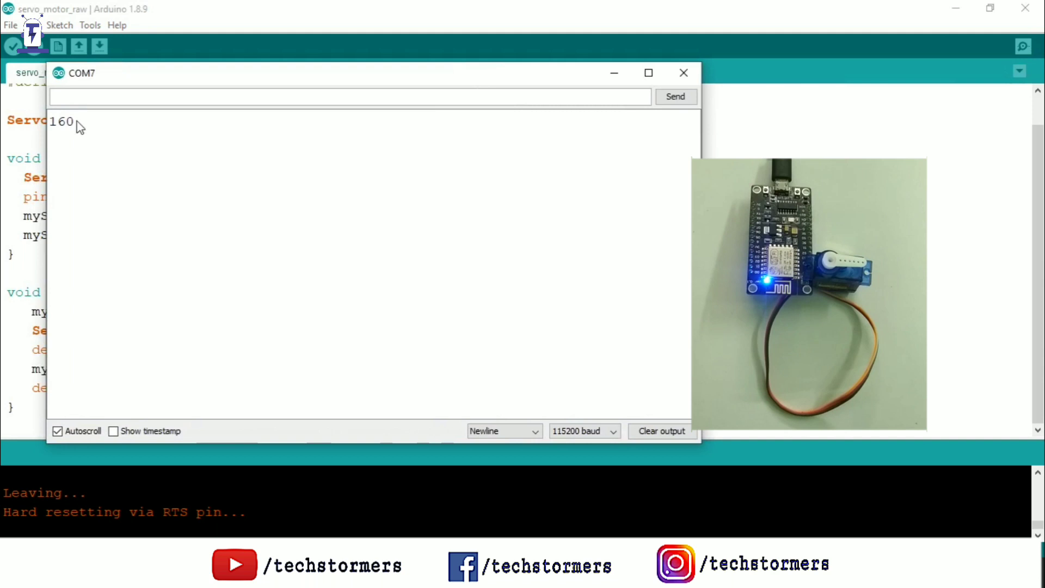
drag(75, 123, 49, 122)
mouse_move(230, 72)
mouse_down()
mouse_move(361, 59)
mouse_move(486, 64)
mouse_up()
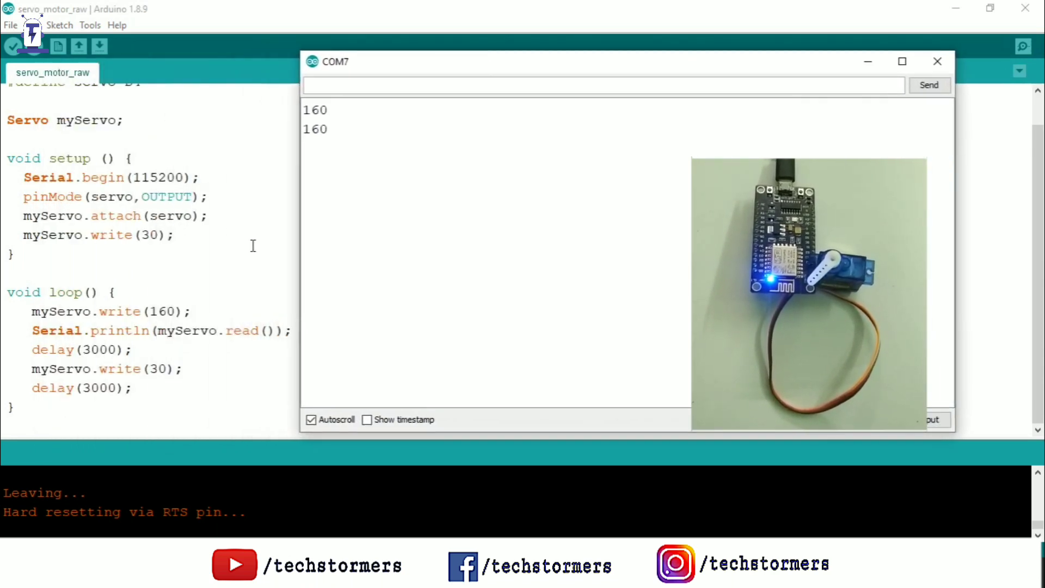
Close the monitor, highlight 160 in the code, and bring the monitor back.
click(180, 319)
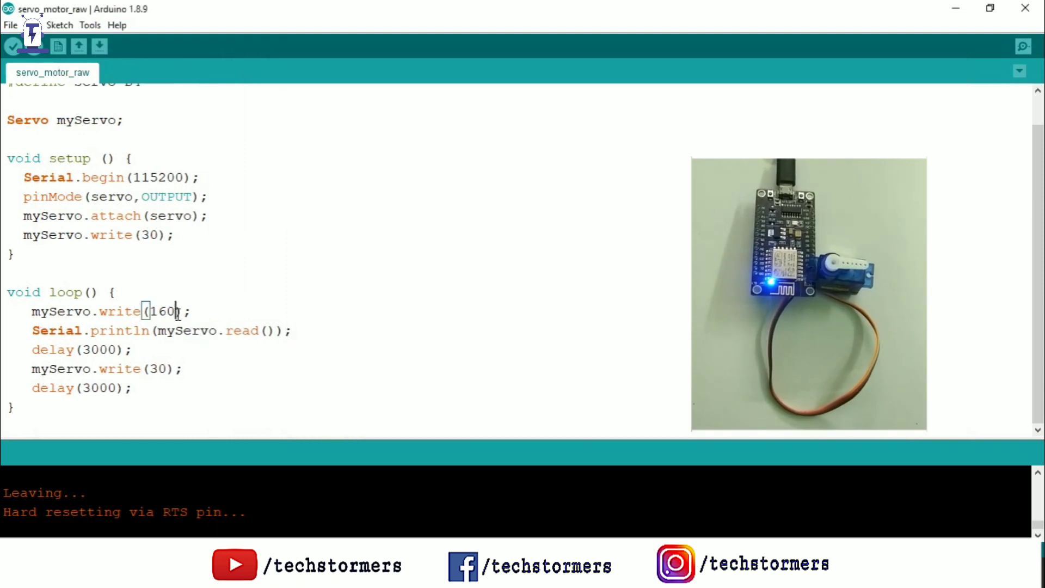
double_click(164, 312)
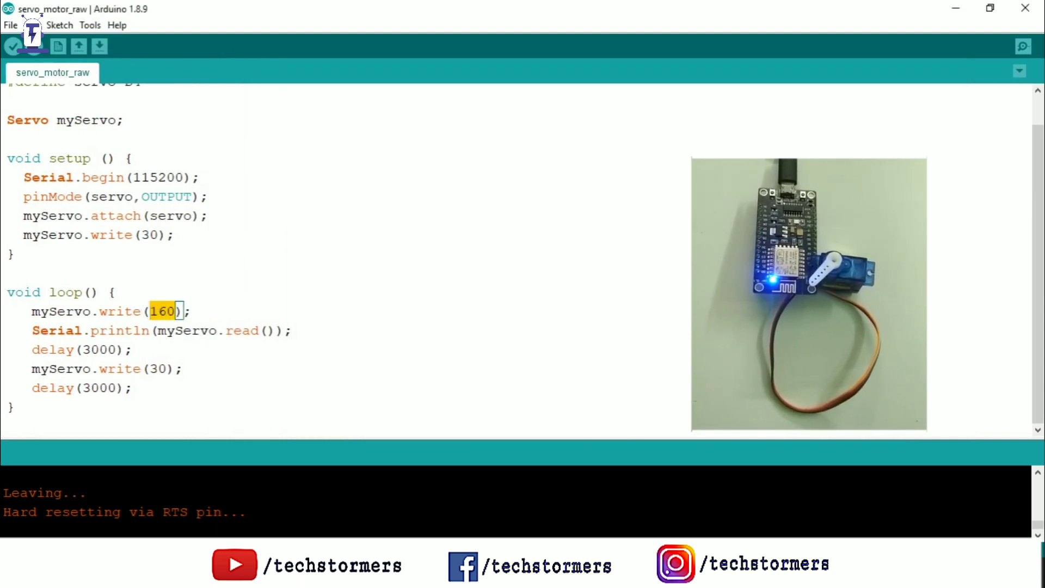
click(703, 498)
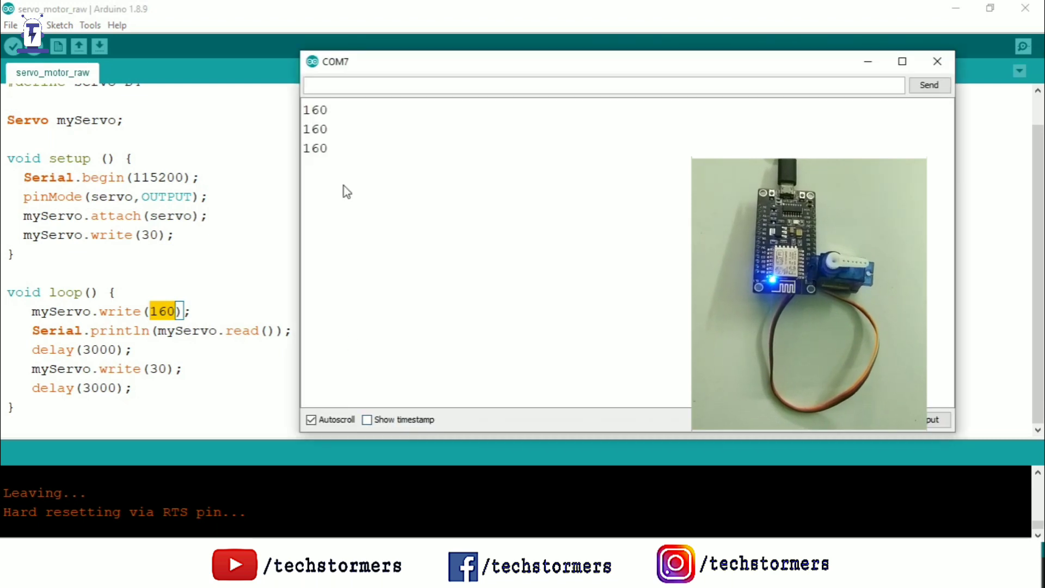